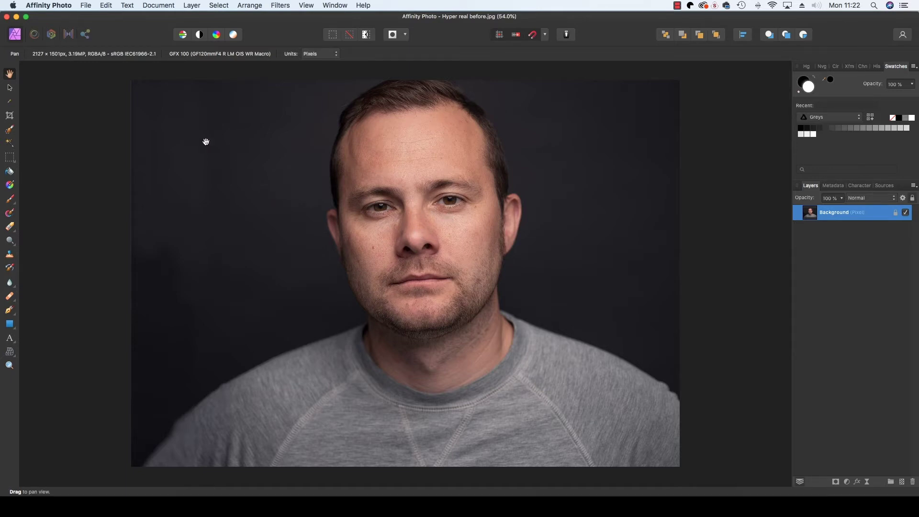
- In the Develop Persona, set the portrait's Clarity to 100%, Contrast to 11% and Brightness to 3%
{"action": "left_click", "coordinate": [51, 36]}
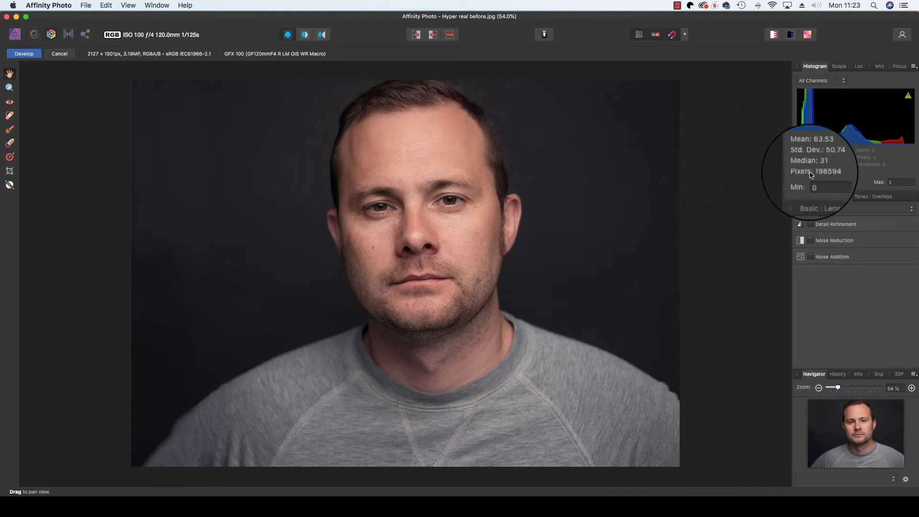
{"action": "left_click", "coordinate": [808, 197]}
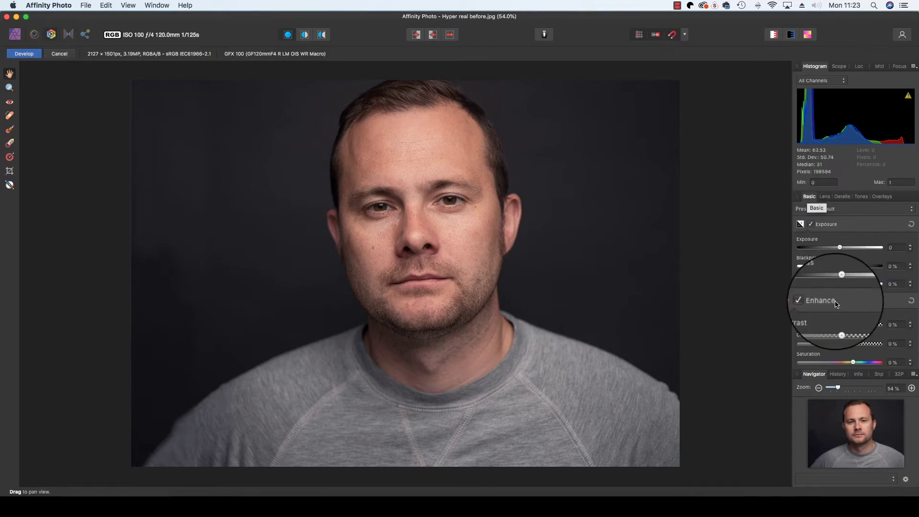
{"action": "left_click_drag", "start_coordinate": [848, 344], "coordinate": [850, 325]}
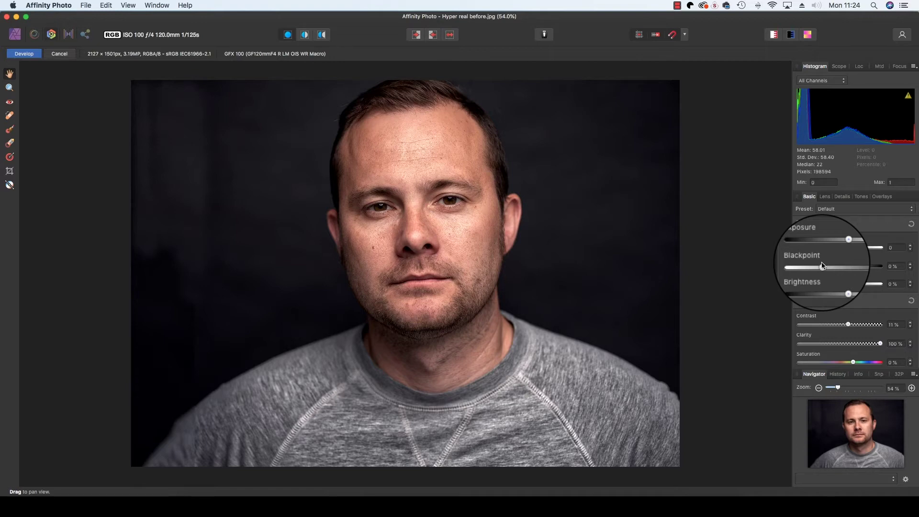
{"action": "mouse_move", "coordinate": [823, 267]}
{"action": "left_mouse_down"}
{"action": "mouse_move", "coordinate": [844, 283]}
{"action": "mouse_move", "coordinate": [821, 266]}
{"action": "left_mouse_up"}
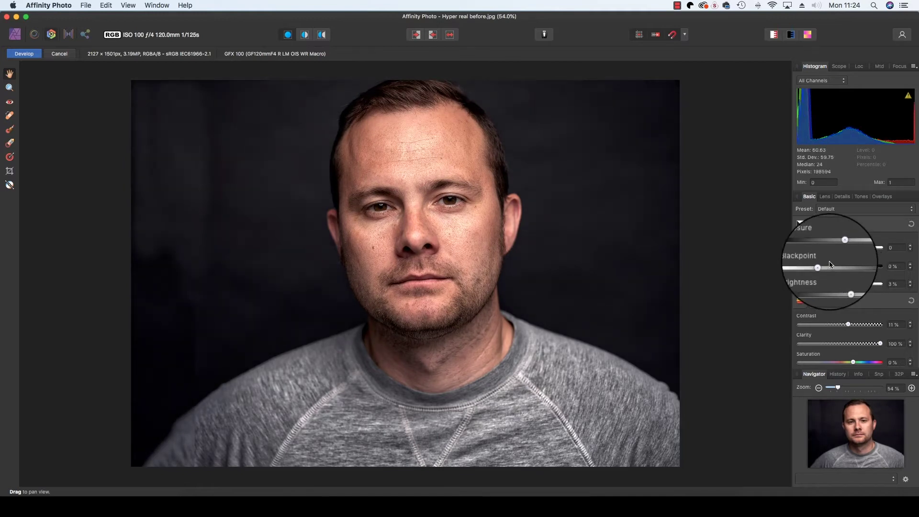
- Enable Shadows & Highlights, setting Shadows to 6% and Highlights to -11%
{"action": "scroll", "coordinate": [846, 265], "scroll_direction": "down", "scroll_amount": 4}
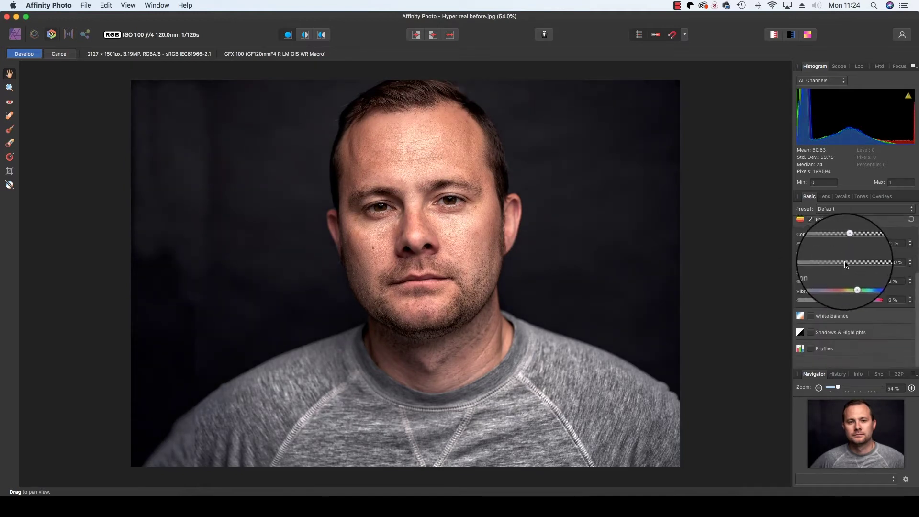
{"action": "left_click", "coordinate": [809, 343]}
{"action": "scroll", "coordinate": [833, 335], "scroll_direction": "down", "scroll_amount": 2}
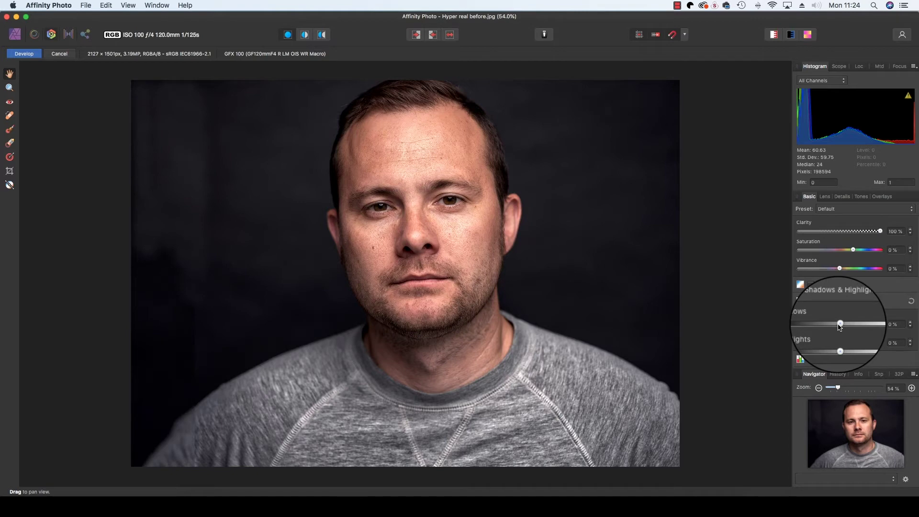
{"action": "left_click_drag", "start_coordinate": [841, 327], "coordinate": [844, 327]}
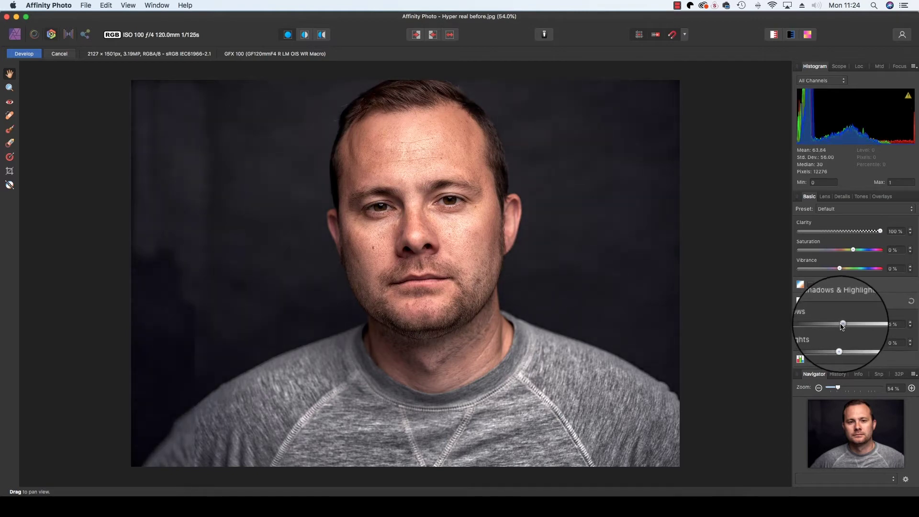
{"action": "left_click_drag", "start_coordinate": [839, 343], "coordinate": [834, 345]}
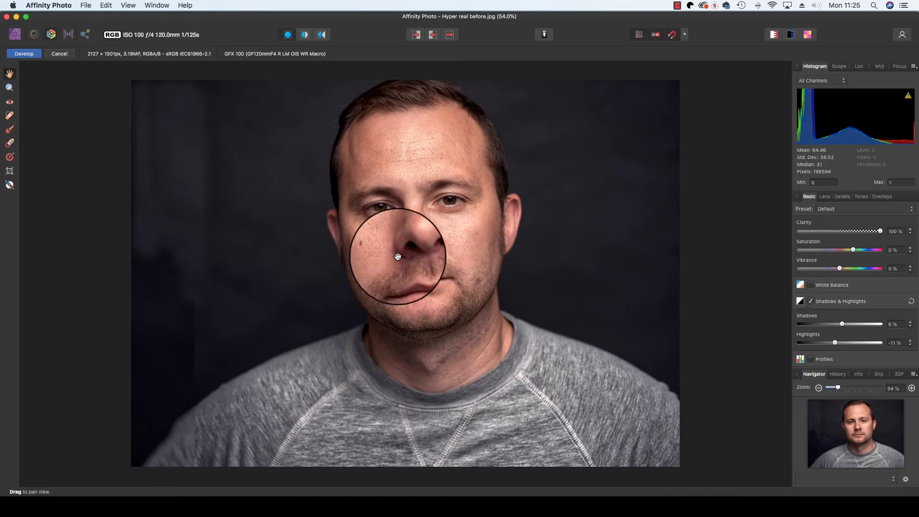
- Paint a brush overlay over the highlight on the cheek at the viewer's right, using a brush of about 98 px
{"action": "left_click", "coordinate": [10, 131]}
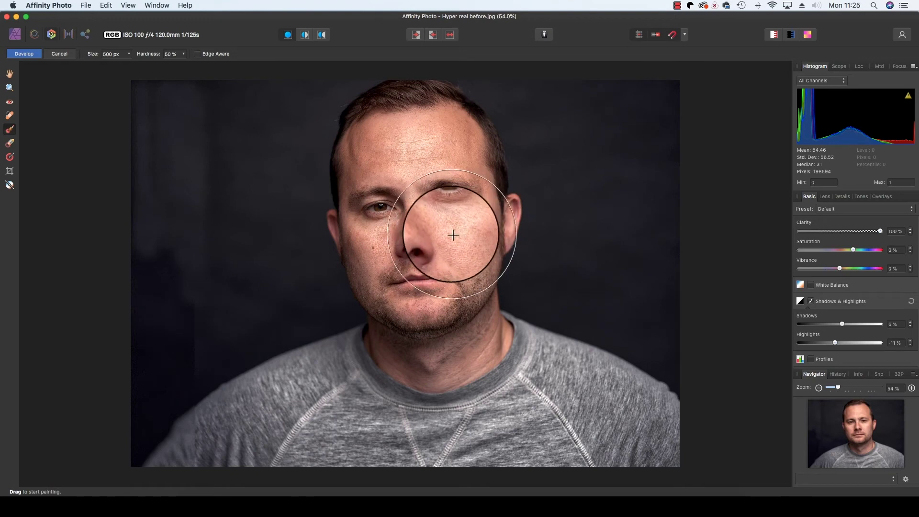
{"action": "key", "text": "bracketleft"}
{"action": "key", "text": "bracketleft"}
{"action": "key", "text": "bracketleft"}
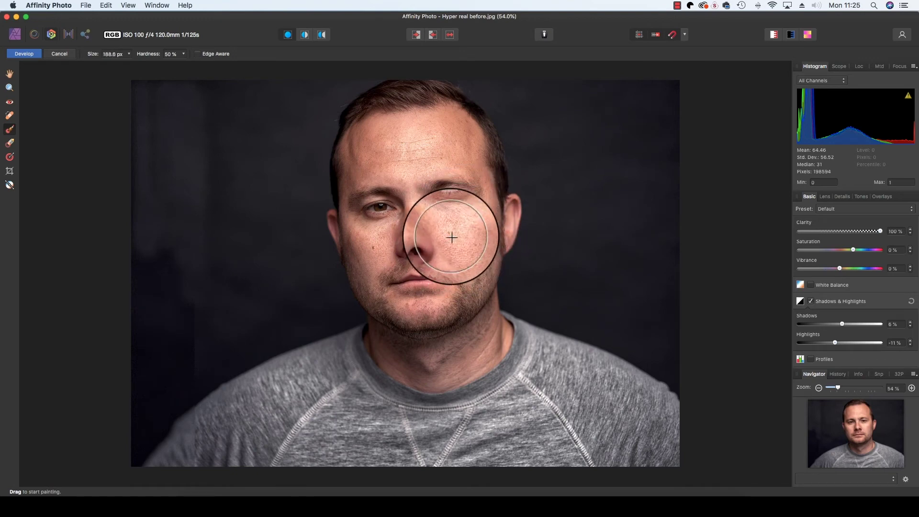
{"action": "key", "text": "bracketleft"}
{"action": "key", "text": "bracketleft"}
{"action": "key", "text": "bracketleft"}
{"action": "key", "text": "bracketleft"}
{"action": "key", "text": "bracketleft"}
{"action": "key", "text": "bracketleft"}
{"action": "key", "text": "bracketleft"}
{"action": "mouse_move", "coordinate": [454, 232]}
{"action": "left_mouse_down"}
{"action": "mouse_move", "coordinate": [472, 226]}
{"action": "mouse_move", "coordinate": [460, 234]}
{"action": "mouse_move", "coordinate": [481, 236]}
{"action": "mouse_move", "coordinate": [455, 236]}
{"action": "left_mouse_up"}
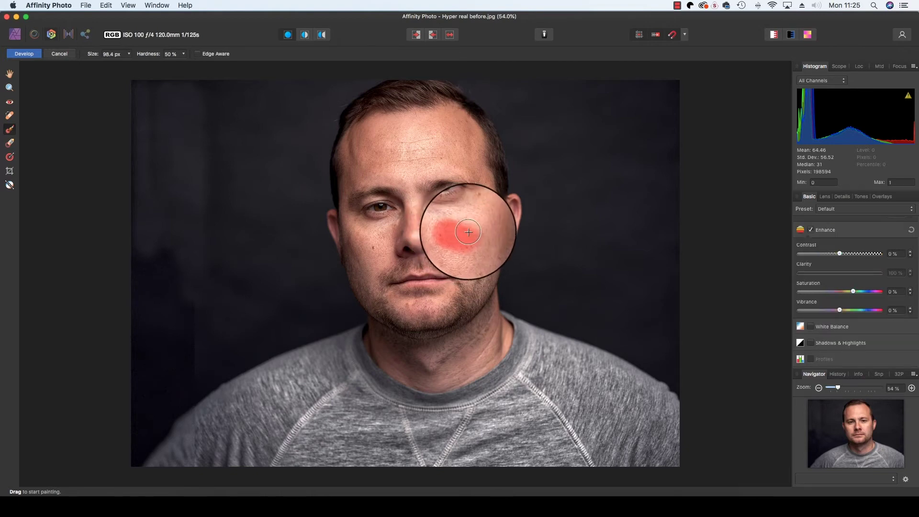
- Extend the overlay over the highlights on the other cheek and the middle of the forehead, adjusting the brush size
{"action": "key", "text": "bracketleft"}
{"action": "left_click_drag", "start_coordinate": [380, 235], "coordinate": [372, 239]}
{"action": "key", "text": "bracketright"}
{"action": "key", "text": "bracketright"}
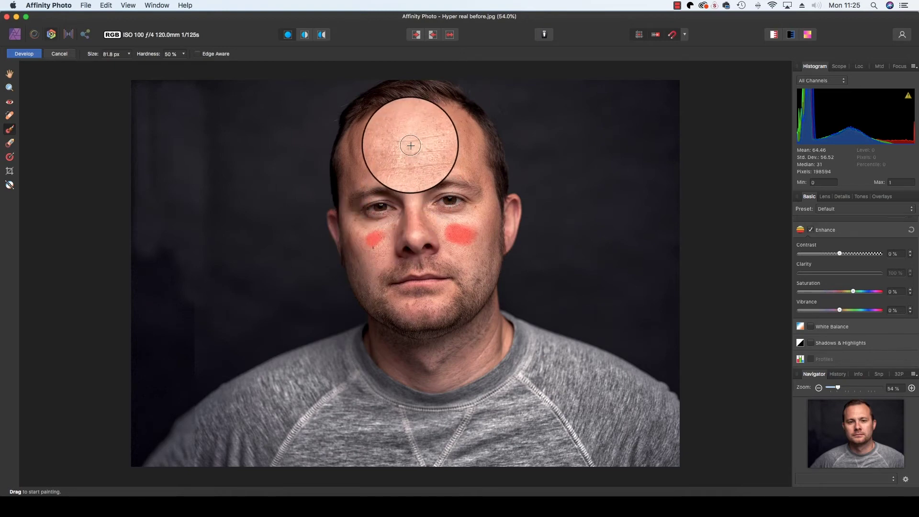
{"action": "left_click_drag", "start_coordinate": [406, 148], "coordinate": [424, 147]}
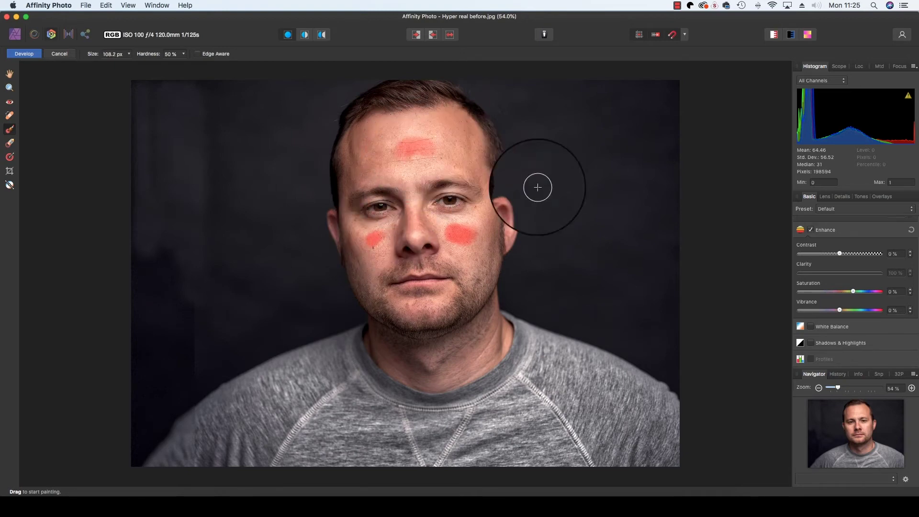
- Set the skin highlight overlay's Exposure to -0.252 and apply the development
{"action": "scroll", "coordinate": [851, 257], "scroll_direction": "up", "scroll_amount": 3}
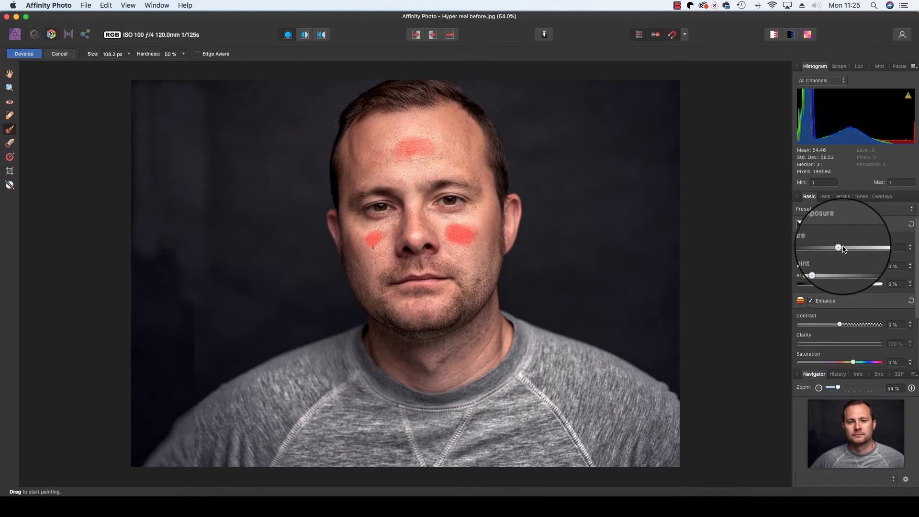
{"action": "left_click_drag", "start_coordinate": [841, 248], "coordinate": [840, 249]}
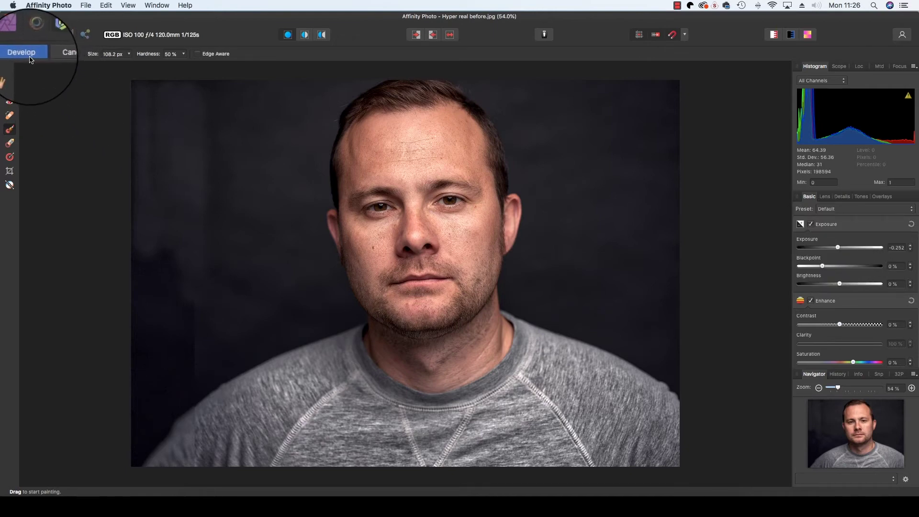
{"action": "left_click", "coordinate": [27, 56]}
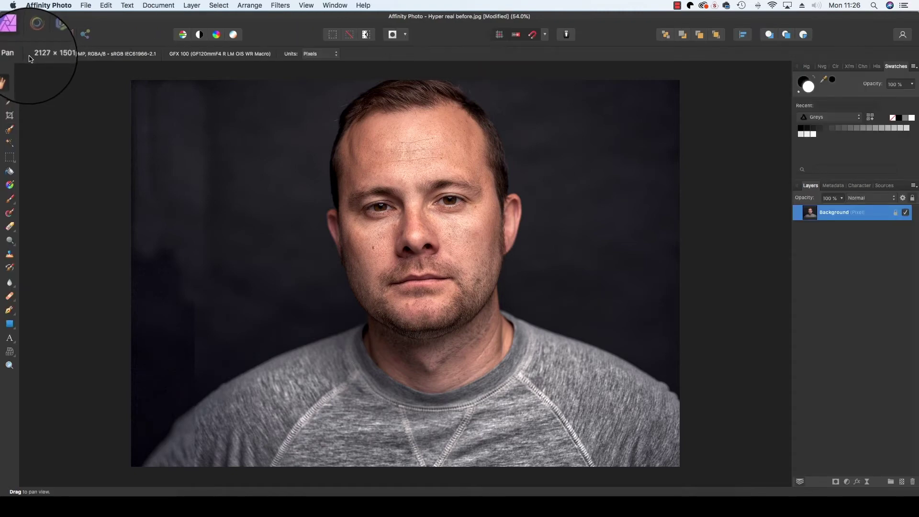
- Reopen the Develop Persona and paint a new overlay over both eyes with a brush of about 29.5 px
{"action": "left_click", "coordinate": [51, 34]}
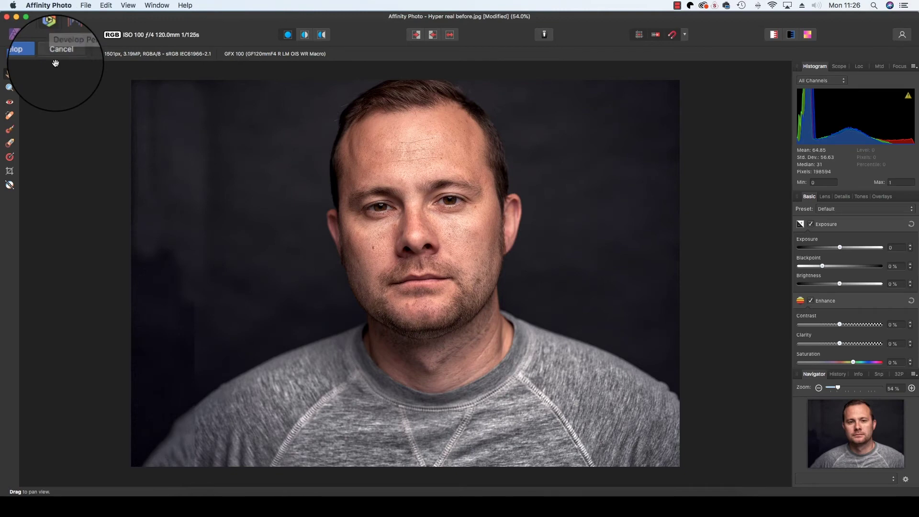
{"action": "left_click", "coordinate": [11, 132]}
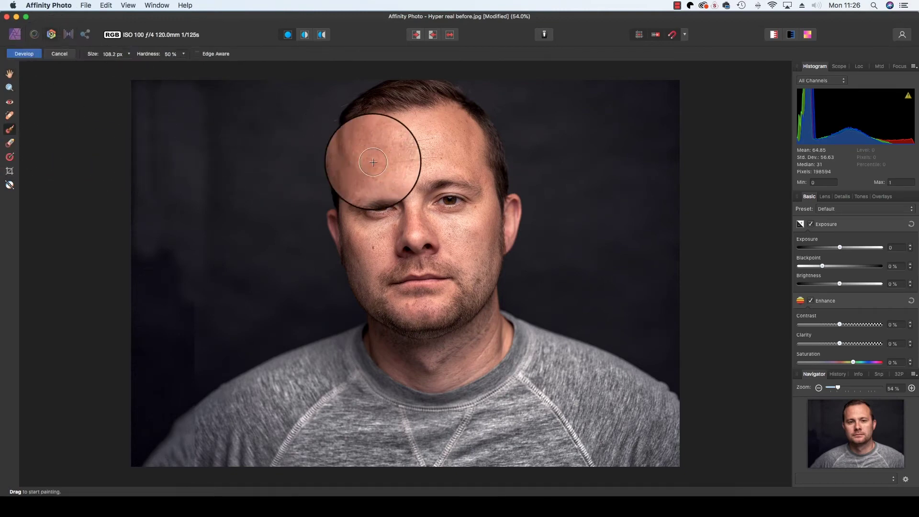
{"action": "key", "text": "bracketleft"}
{"action": "key", "text": "bracketleft"}
{"action": "key", "text": "bracketleft"}
{"action": "key", "text": "bracketleft"}
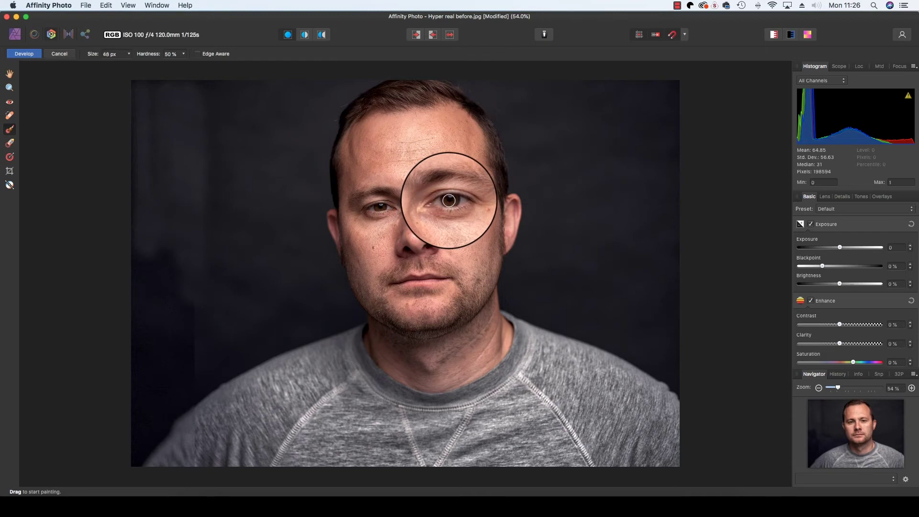
{"action": "key", "text": "bracketleft"}
{"action": "key", "text": "bracketleft"}
{"action": "mouse_move", "coordinate": [455, 200]}
{"action": "left_mouse_down"}
{"action": "mouse_move", "coordinate": [439, 199]}
{"action": "mouse_move", "coordinate": [457, 201]}
{"action": "left_mouse_up"}
{"action": "mouse_move", "coordinate": [376, 208]}
{"action": "left_mouse_down"}
{"action": "mouse_move", "coordinate": [389, 207]}
{"action": "mouse_move", "coordinate": [378, 208]}
{"action": "left_mouse_up"}
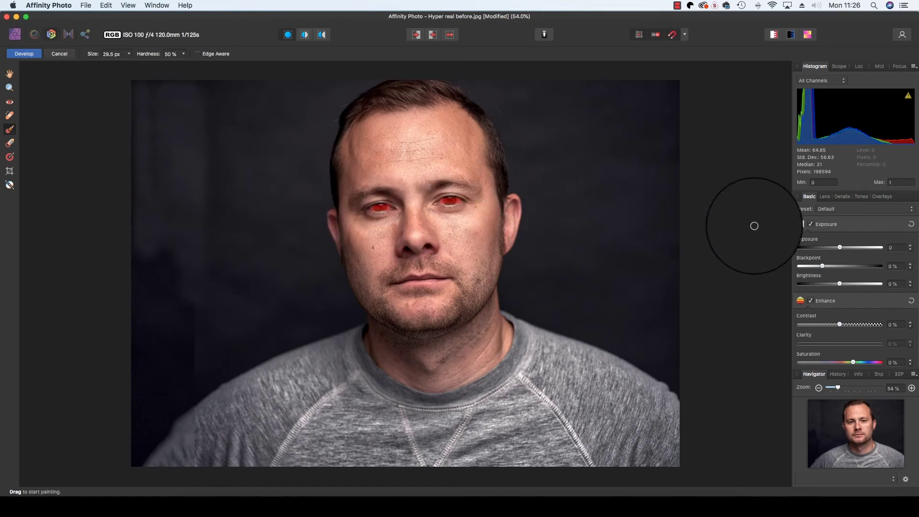
- Brighten the eye overlay to an Exposure of 1.258, checking the eyes up close, and apply the development
{"action": "left_click_drag", "start_coordinate": [840, 248], "coordinate": [848, 247]}
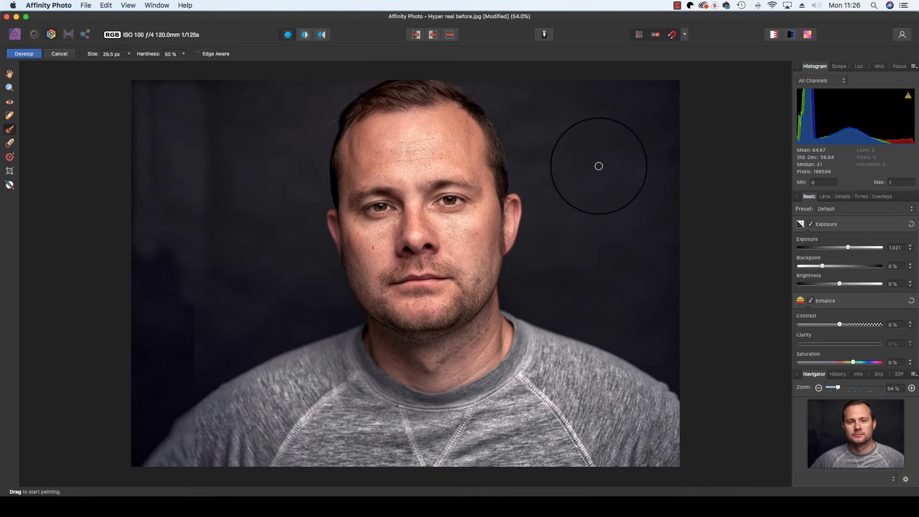
{"action": "key", "text": "super+1"}
{"action": "key", "text": "bracketleft"}
{"action": "key", "text": "bracketleft"}
{"action": "key", "text": "bracketleft"}
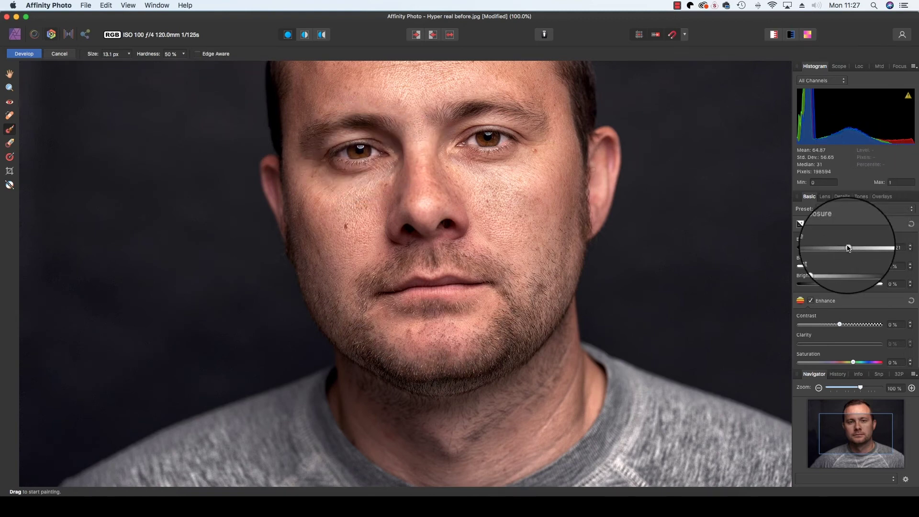
{"action": "left_click_drag", "start_coordinate": [848, 246], "coordinate": [850, 245]}
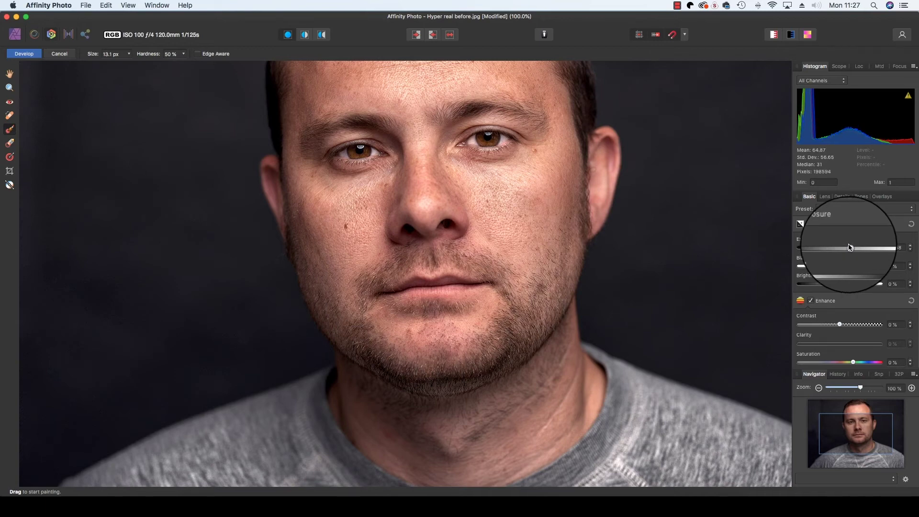
{"action": "key", "text": "super+minus"}
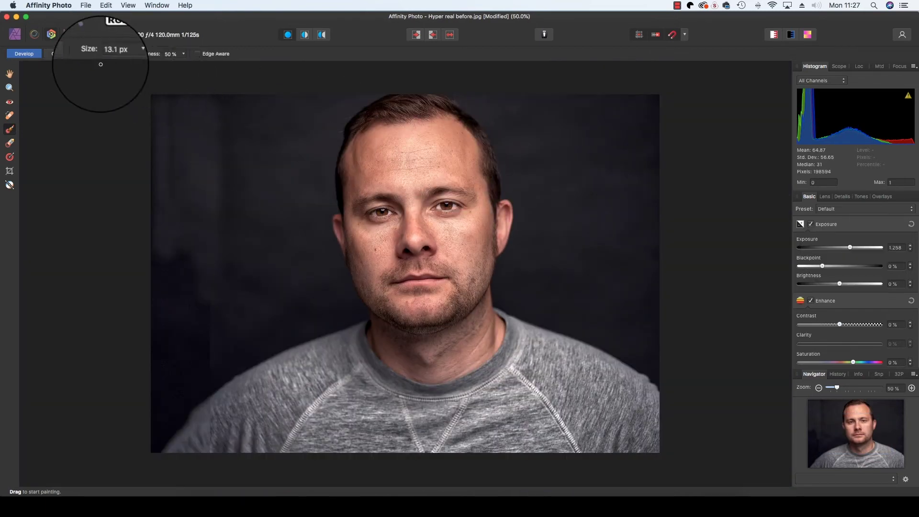
{"action": "left_click", "coordinate": [21, 55]}
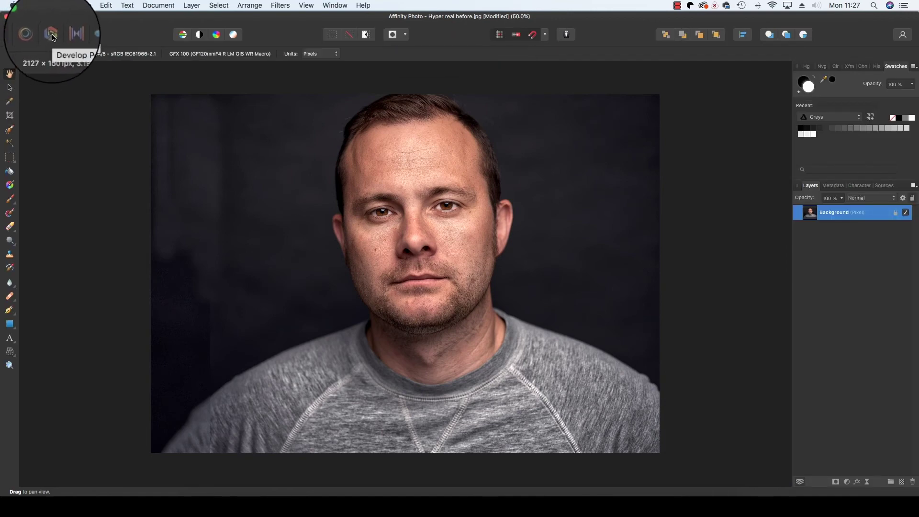
- Back in the Develop Persona, add a Post Crop Vignette with -31% intensity and 123% scale, toggling it to compare the effect
{"action": "left_click", "coordinate": [51, 35]}
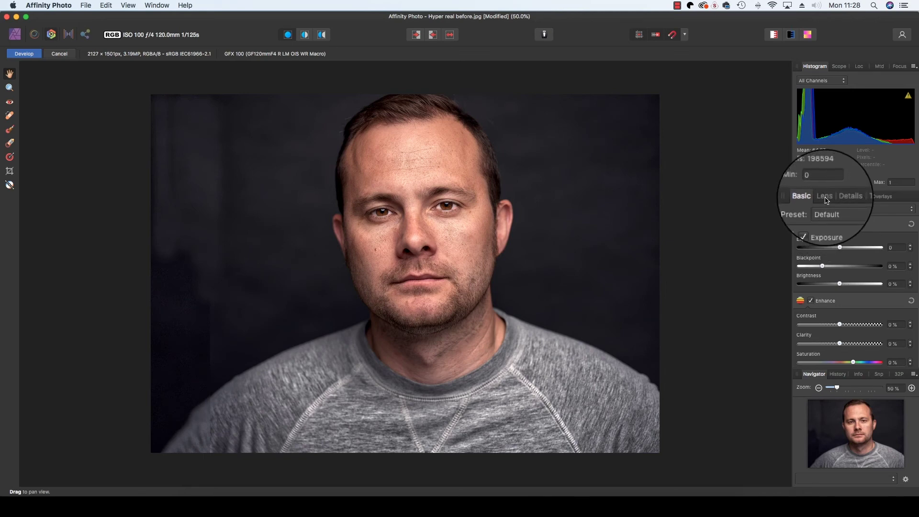
{"action": "left_click", "coordinate": [824, 196]}
{"action": "scroll", "coordinate": [830, 297], "scroll_direction": "down", "scroll_amount": 5}
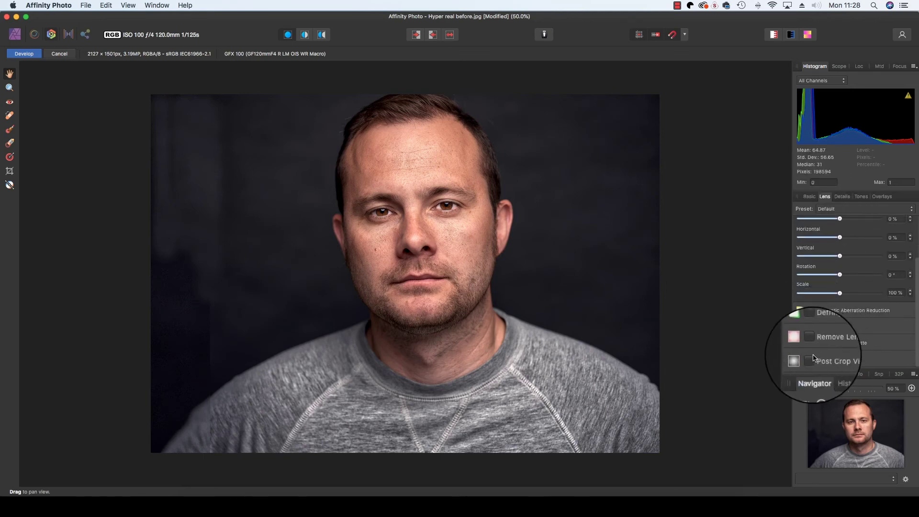
{"action": "left_click", "coordinate": [810, 360]}
{"action": "scroll", "coordinate": [825, 343], "scroll_direction": "down", "scroll_amount": 3}
{"action": "mouse_move", "coordinate": [840, 321]}
{"action": "left_mouse_down"}
{"action": "mouse_move", "coordinate": [831, 320]}
{"action": "mouse_move", "coordinate": [825, 341]}
{"action": "mouse_move", "coordinate": [847, 341]}
{"action": "mouse_move", "coordinate": [827, 324]}
{"action": "left_mouse_up"}
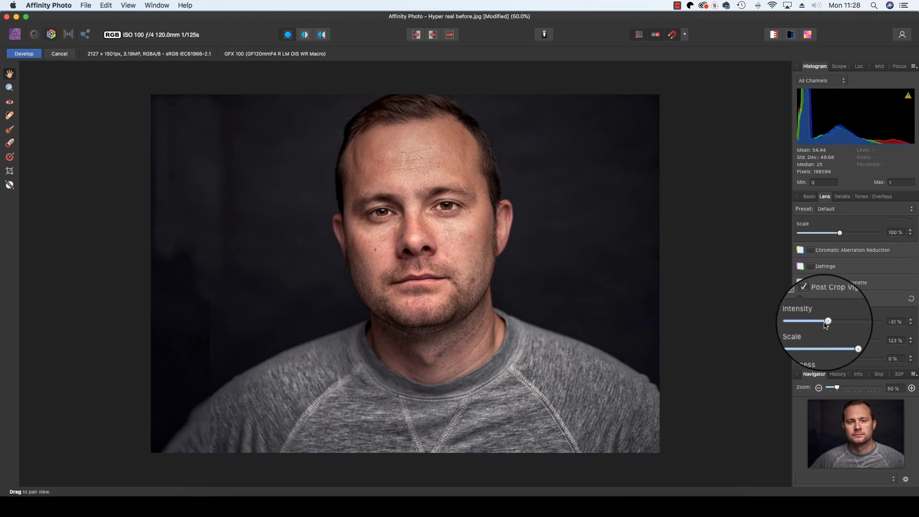
{"action": "left_click", "coordinate": [812, 293]}
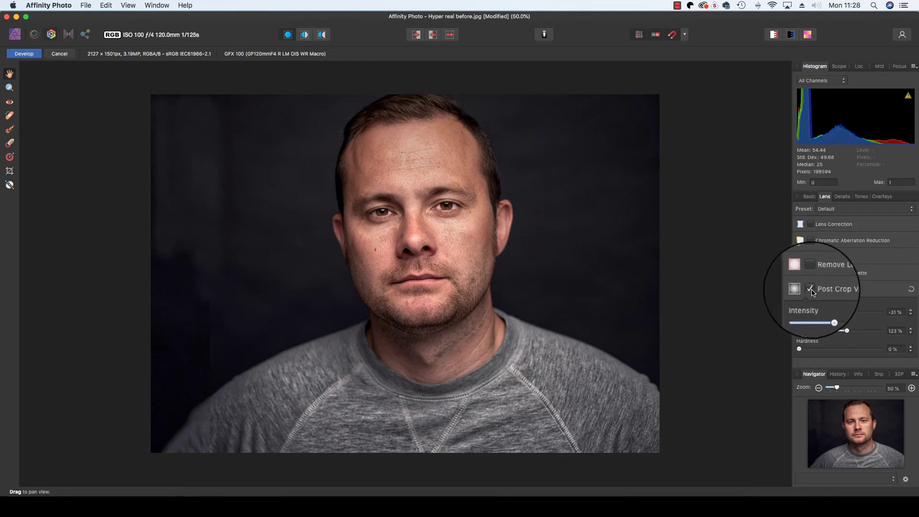
{"action": "left_click", "coordinate": [813, 293]}
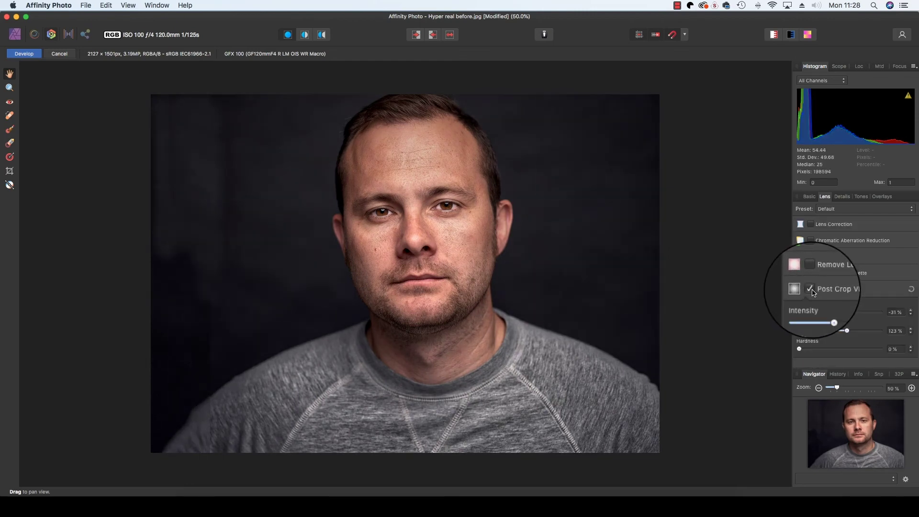
- Convert the portrait to black and white with Saturation at -100%, raise Clarity to its maximum, and apply the development
{"action": "left_click", "coordinate": [811, 199]}
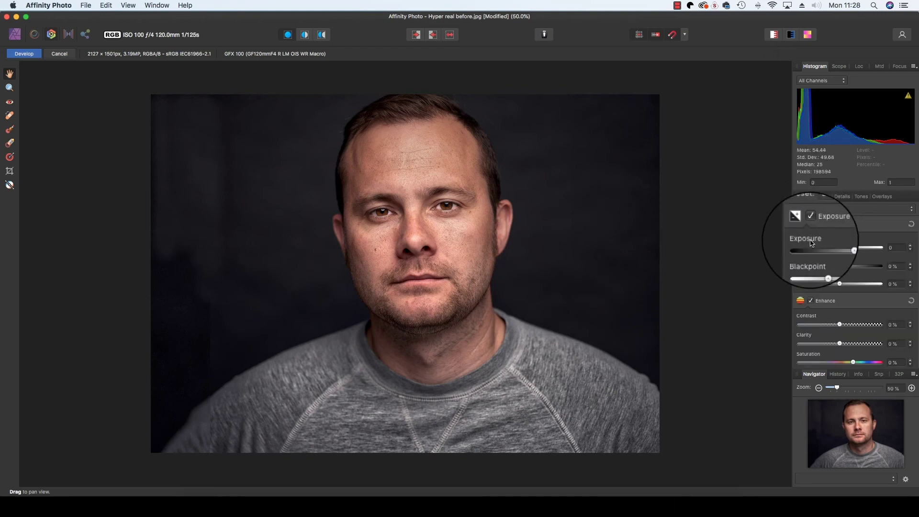
{"action": "scroll", "coordinate": [830, 280], "scroll_direction": "down", "scroll_amount": 5}
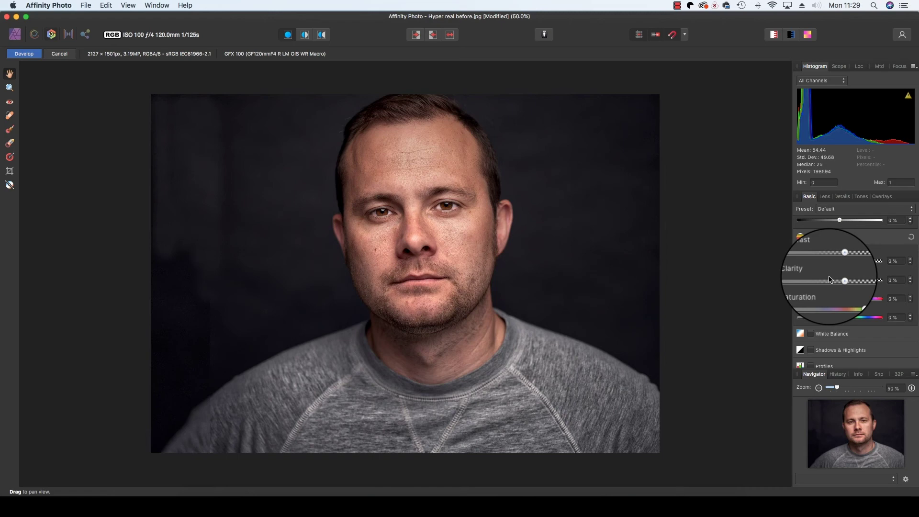
{"action": "left_click_drag", "start_coordinate": [854, 299], "coordinate": [796, 304]}
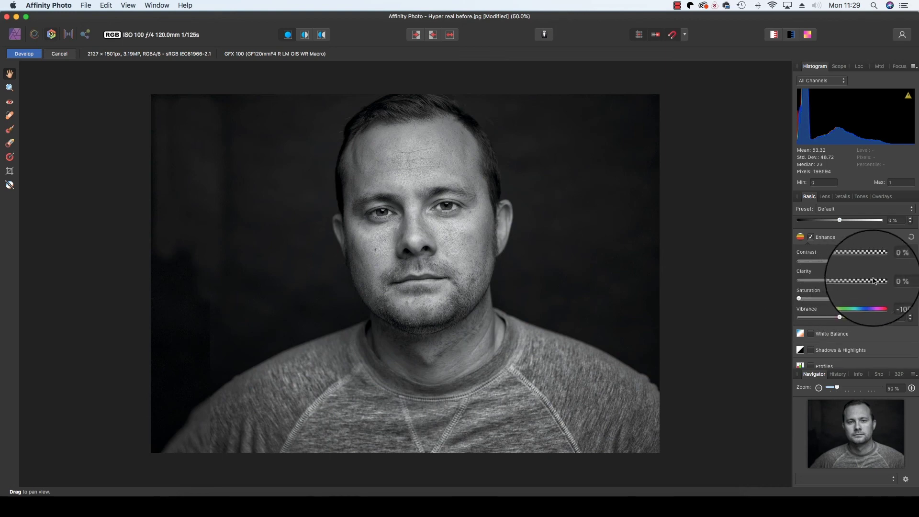
{"action": "left_click_drag", "start_coordinate": [845, 281], "coordinate": [879, 278]}
{"action": "scroll", "coordinate": [856, 279], "scroll_direction": "down", "scroll_amount": 1}
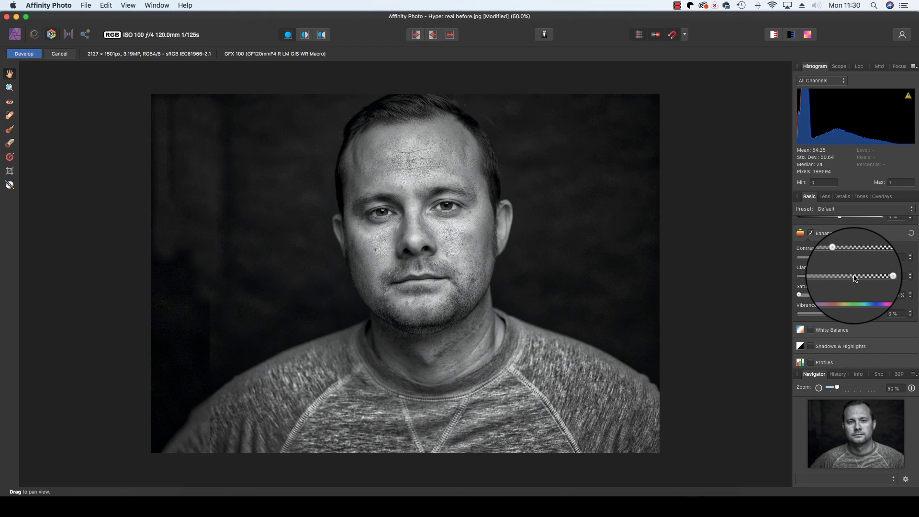
{"action": "left_click", "coordinate": [30, 55]}
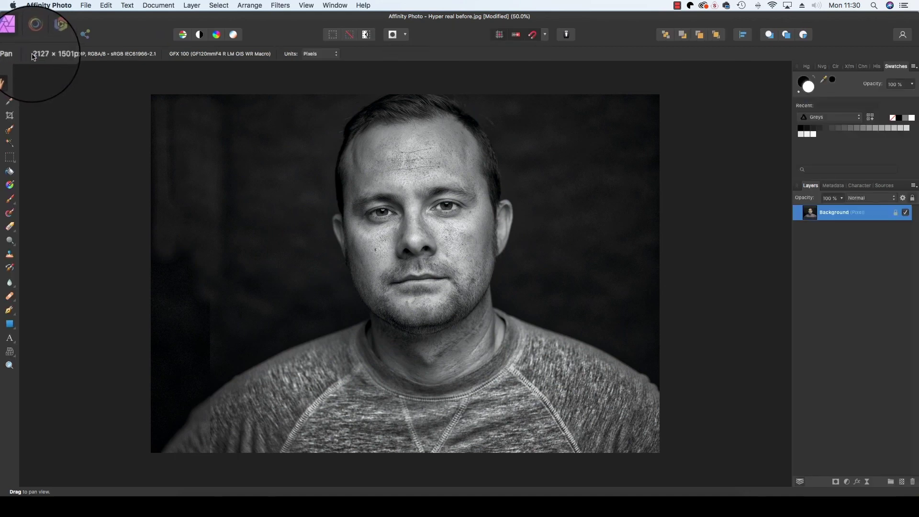
- Examine the JPEG export settings and close them without exporting
{"action": "left_click", "coordinate": [85, 5]}
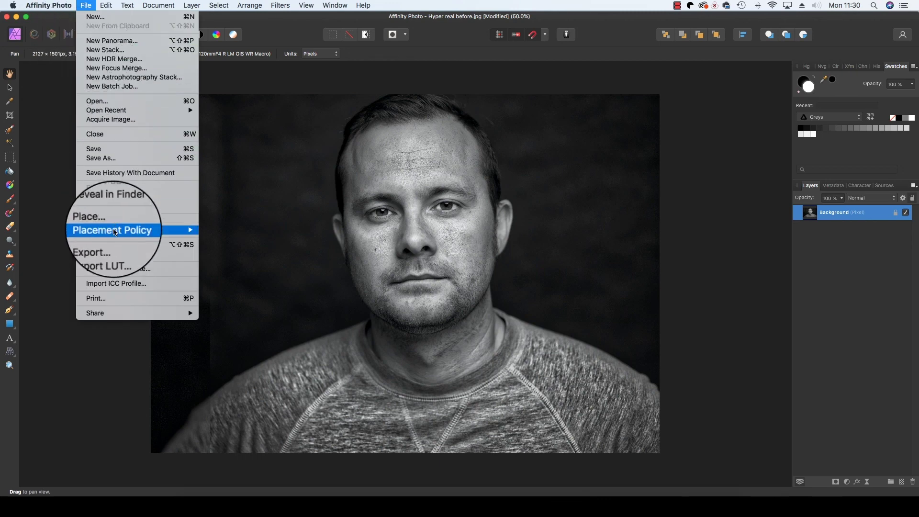
{"action": "left_click", "coordinate": [108, 247]}
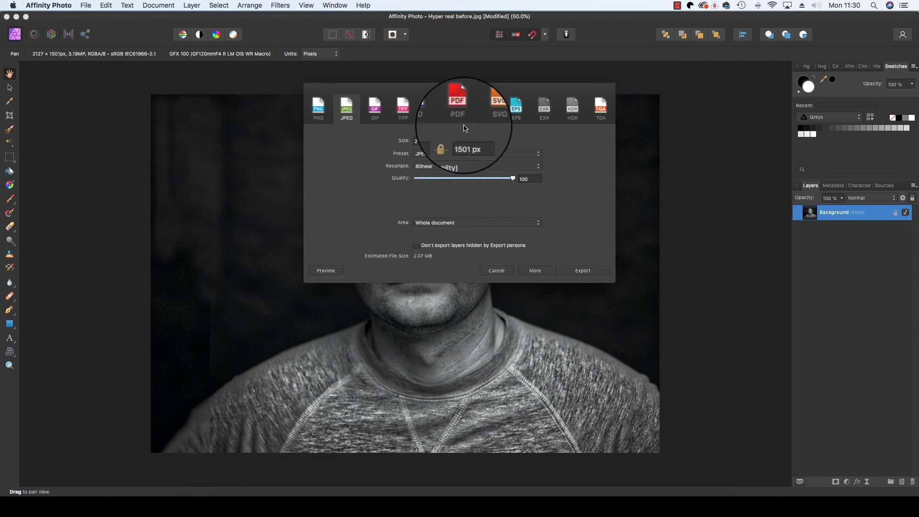
{"action": "left_click", "coordinate": [498, 271]}
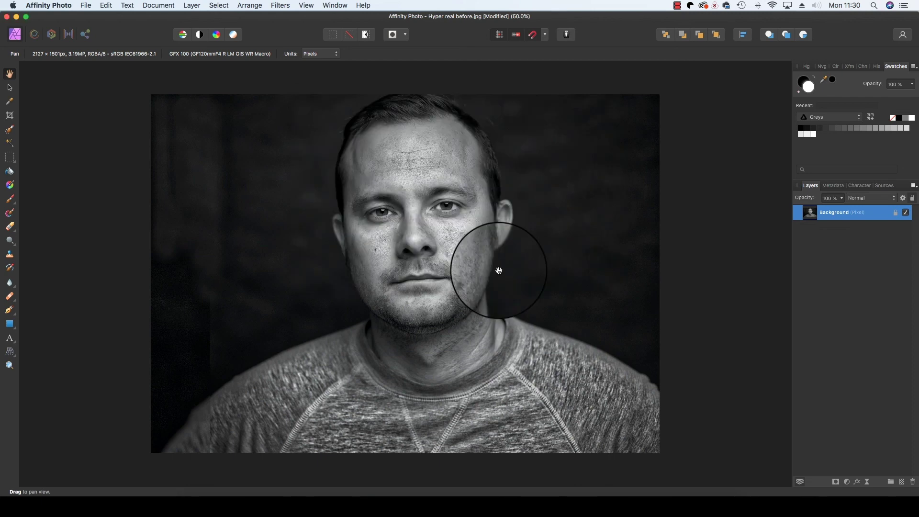